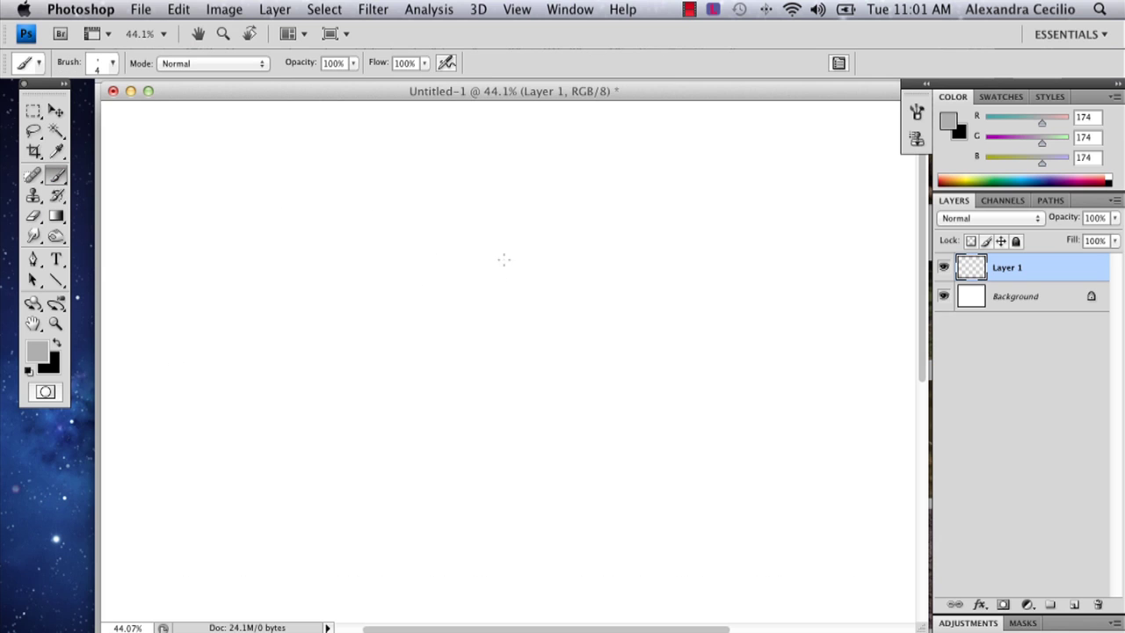
# Step: Sketch the head circle and a lower muzzle line running to it on Layer 1
pyautogui.moveTo(489, 225)
pyautogui.mouseDown()
pyautogui.moveTo(454, 269)
pyautogui.moveTo(495, 340)
pyautogui.moveTo(554, 311)
pyautogui.moveTo(535, 235)
pyautogui.moveTo(465, 236)
pyautogui.moveTo(511, 331)
pyautogui.moveTo(572, 278)
pyautogui.moveTo(536, 218)
pyautogui.moveTo(462, 245)
pyautogui.moveTo(494, 331)
pyautogui.moveTo(566, 293)
pyautogui.moveTo(539, 218)
pyautogui.moveTo(488, 215)
pyautogui.moveTo(432, 292)
pyautogui.moveTo(363, 346)
pyautogui.moveTo(395, 372)
pyautogui.moveTo(423, 355)
pyautogui.moveTo(531, 348)
pyautogui.mouseUp()
pyautogui.press('super+z')
pyautogui.hotkey('ctrl', 'z')
pyautogui.hotkey('ctrl', 'z')
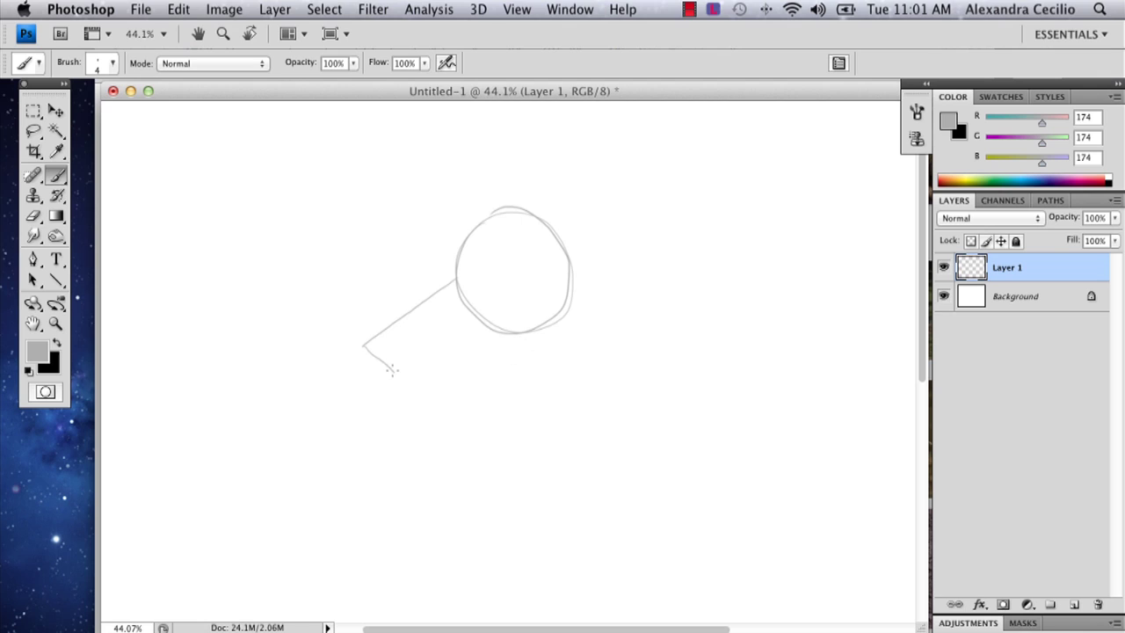
pyautogui.moveTo(394, 369); pyautogui.dragTo(482, 347)
pyautogui.hotkey('ctrl', 'z')
pyautogui.moveTo(394, 369); pyautogui.dragTo(531, 341)
# Step: Sketch two pointed ears on top of the head circle
pyautogui.moveTo(516, 229)
pyautogui.mouseDown()
pyautogui.moveTo(529, 180)
pyautogui.moveTo(557, 238)
pyautogui.mouseUp()
pyautogui.moveTo(499, 208)
pyautogui.mouseDown()
pyautogui.moveTo(523, 182)
pyautogui.moveTo(545, 187)
pyautogui.moveTo(567, 240)
pyautogui.mouseUp()
pyautogui.hotkey('ctrl', 'alt', 'z')
pyautogui.hotkey('ctrl', 'alt', 'z')
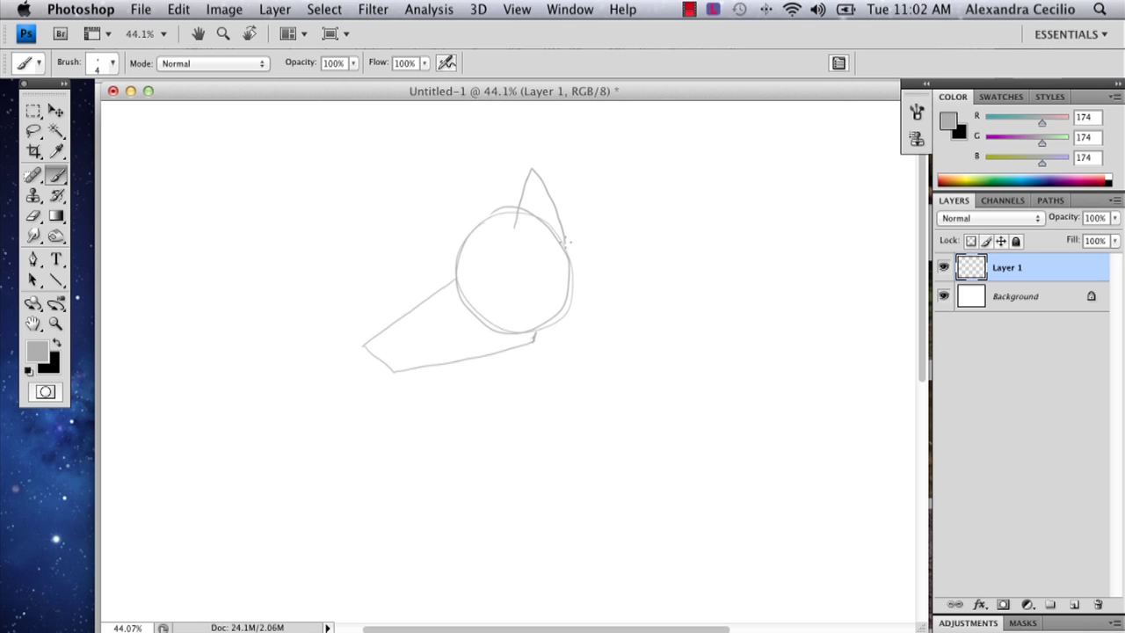
pyautogui.moveTo(480, 199)
pyautogui.mouseDown()
pyautogui.moveTo(467, 231)
pyautogui.moveTo(466, 207)
pyautogui.moveTo(513, 209)
pyautogui.moveTo(474, 237)
pyautogui.moveTo(479, 220)
pyautogui.moveTo(450, 252)
pyautogui.moveTo(447, 275)
pyautogui.moveTo(466, 235)
pyautogui.mouseUp()
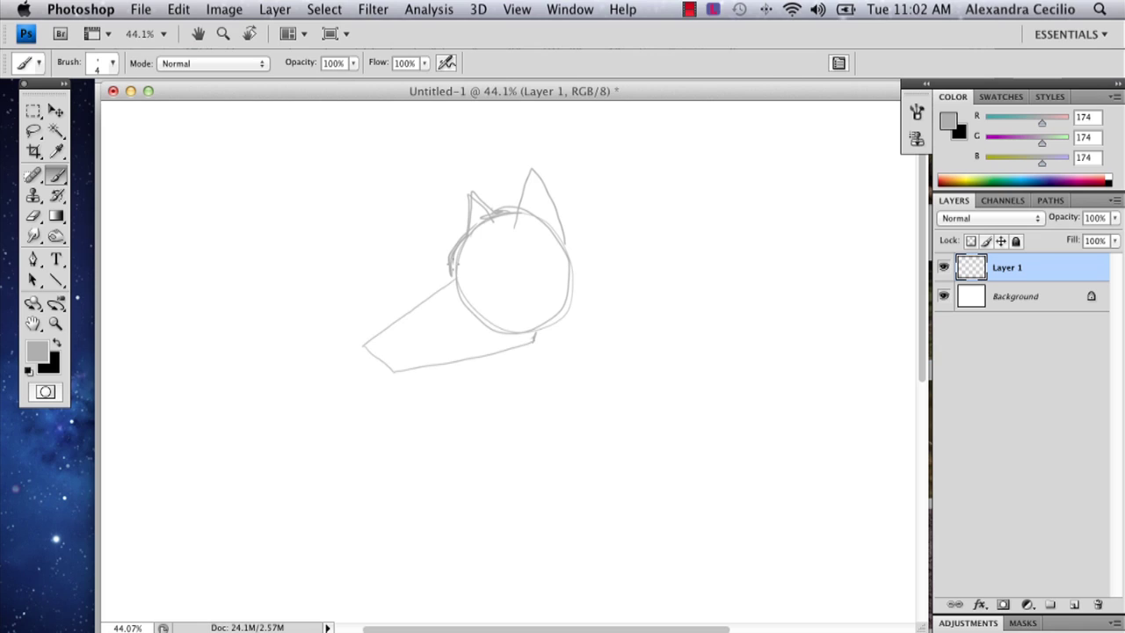
pyautogui.press('super+z')
pyautogui.moveTo(450, 279)
pyautogui.mouseDown()
pyautogui.moveTo(463, 231)
pyautogui.moveTo(461, 279)
pyautogui.moveTo(462, 235)
pyautogui.moveTo(392, 343)
pyautogui.moveTo(373, 333)
pyautogui.moveTo(430, 360)
pyautogui.moveTo(549, 346)
pyautogui.mouseUp()
# Step: Extend the jaw line and sketch the back of the neck and the throat
pyautogui.moveTo(560, 227); pyautogui.dragTo(647, 342)
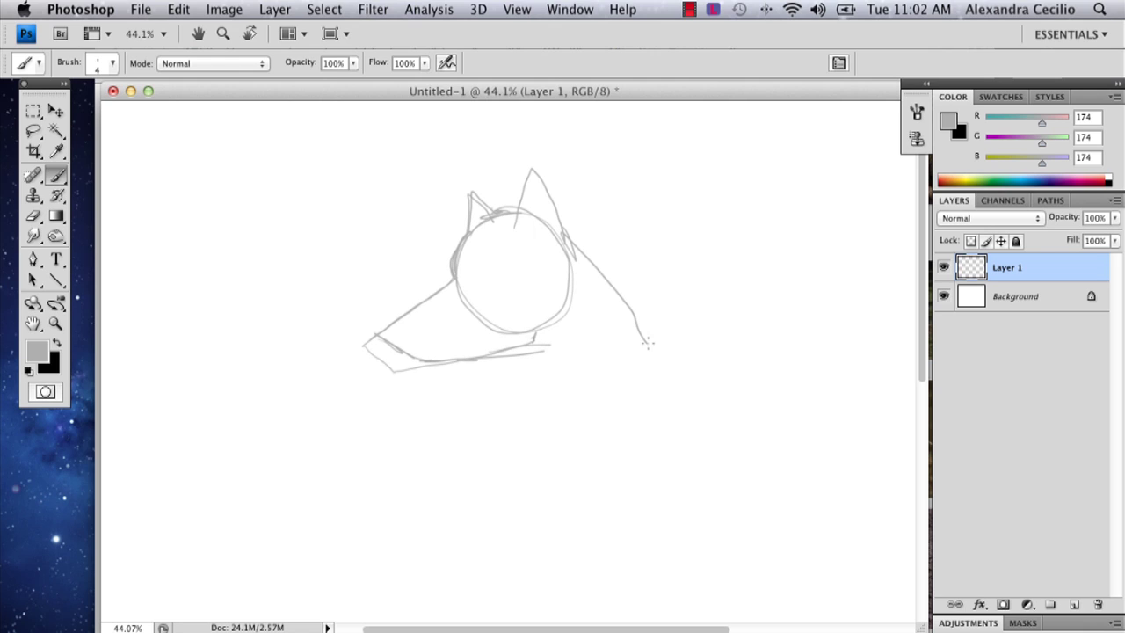
pyautogui.moveTo(580, 248); pyautogui.dragTo(625, 293)
pyautogui.moveTo(518, 353); pyautogui.dragTo(527, 387)
# Step: Zoom in on the wolf sketch to 66.7%
pyautogui.click(55, 324)
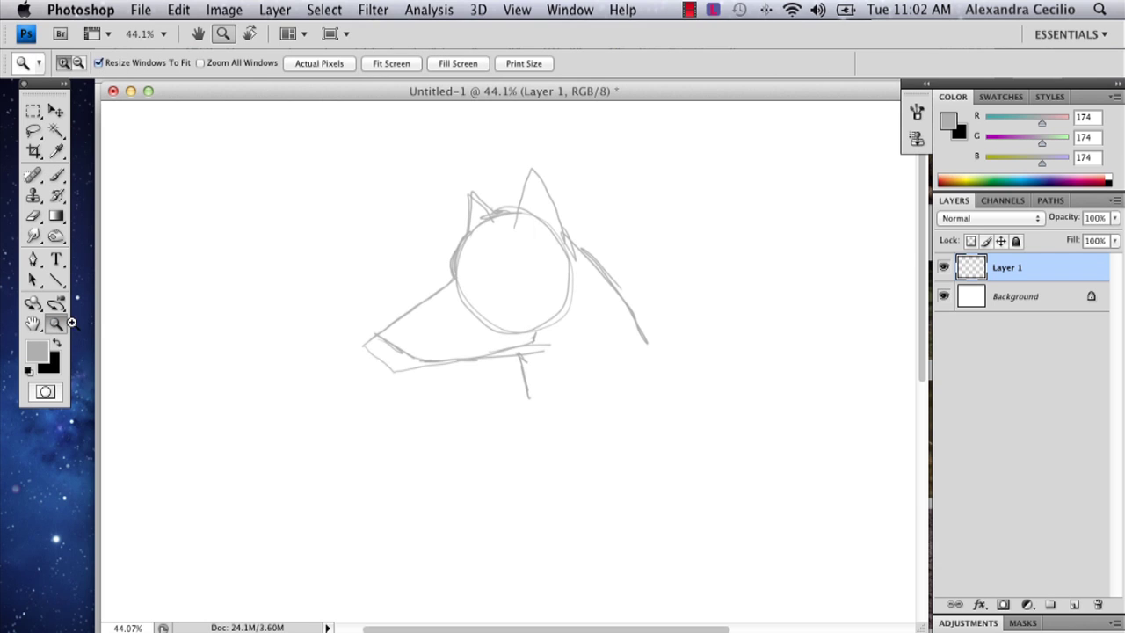
pyautogui.click(506, 280)
pyautogui.click(519, 339)
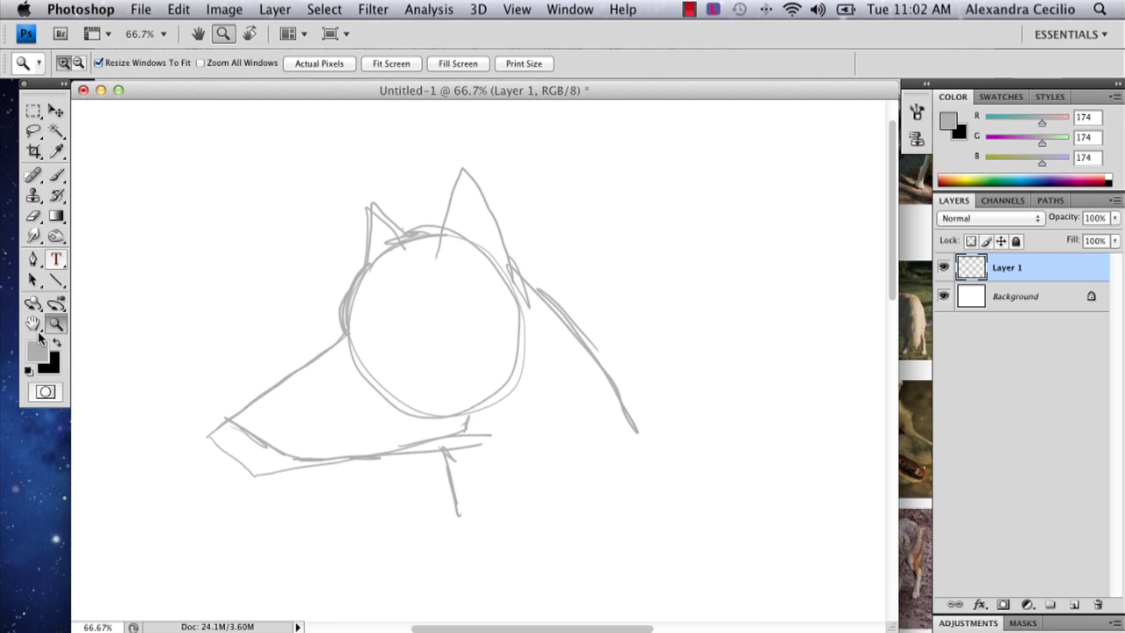
# Step: Erase the extra grey line beneath the muzzle tip
pyautogui.click(56, 175)
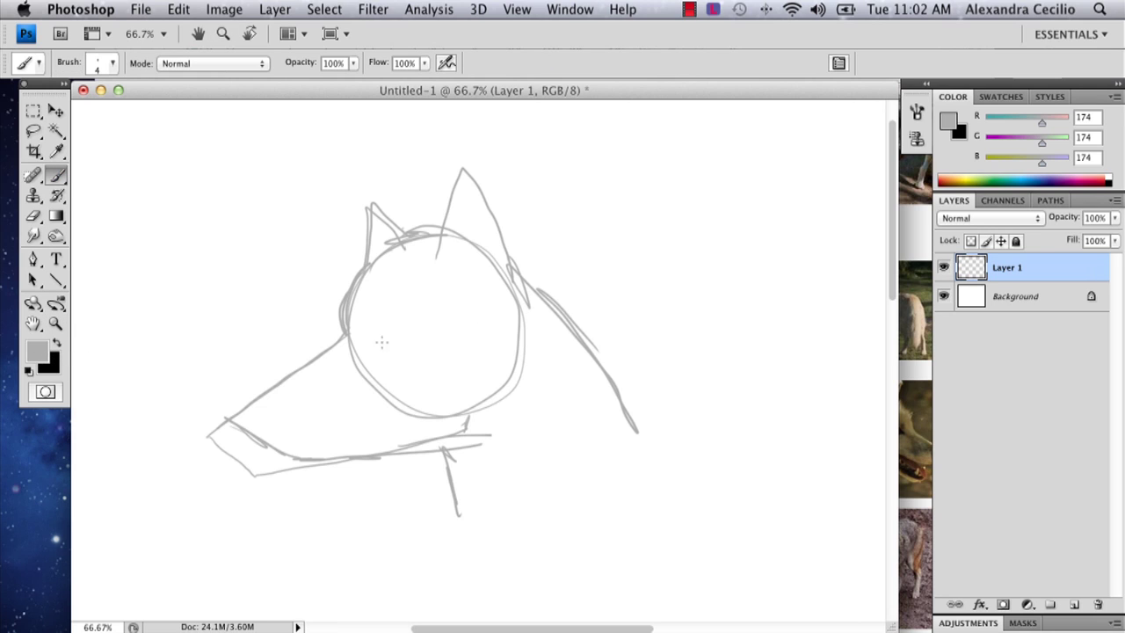
pyautogui.moveTo(378, 332)
pyautogui.mouseDown()
pyautogui.moveTo(386, 321)
pyautogui.moveTo(392, 338)
pyautogui.moveTo(384, 317)
pyautogui.mouseUp()
pyautogui.press('super+z')
pyautogui.press('e')
pyautogui.moveTo(208, 444)
pyautogui.mouseDown()
pyautogui.moveTo(226, 482)
pyautogui.moveTo(277, 497)
pyautogui.mouseUp()
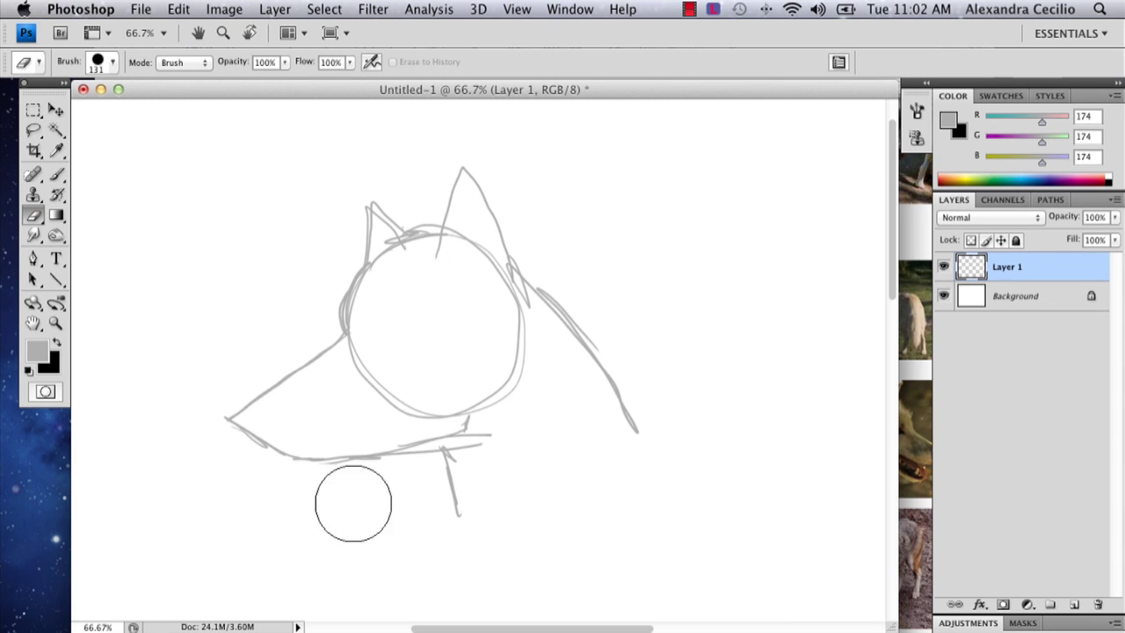
pyautogui.click(57, 174)
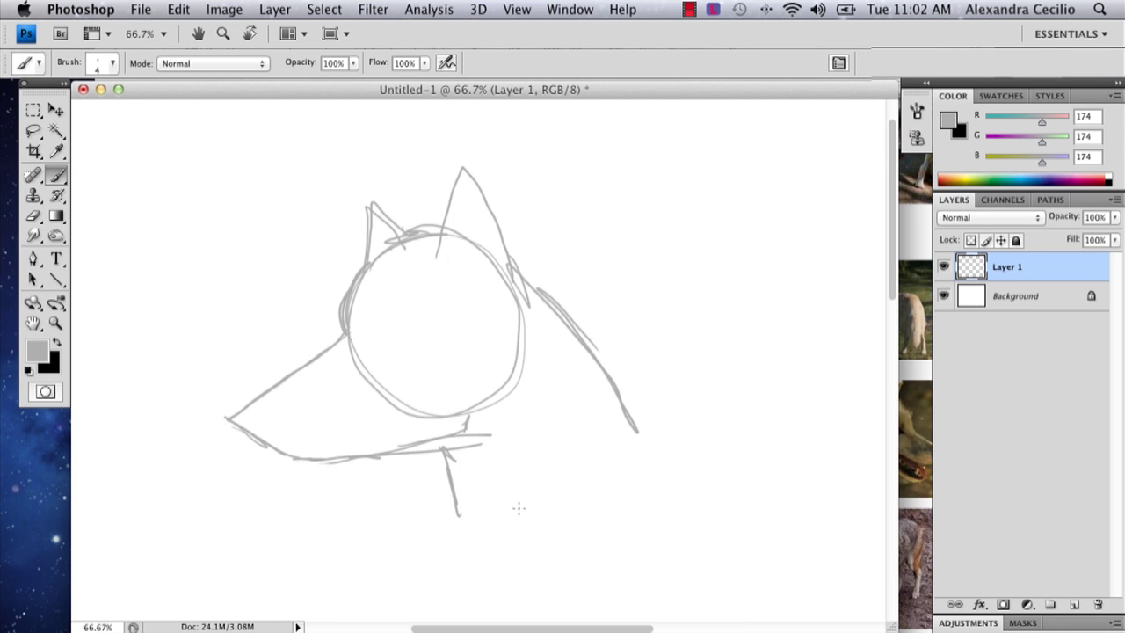
# Step: Add a second front-neck line, an almond eye and the nose tip outline
pyautogui.moveTo(439, 449); pyautogui.dragTo(441, 523)
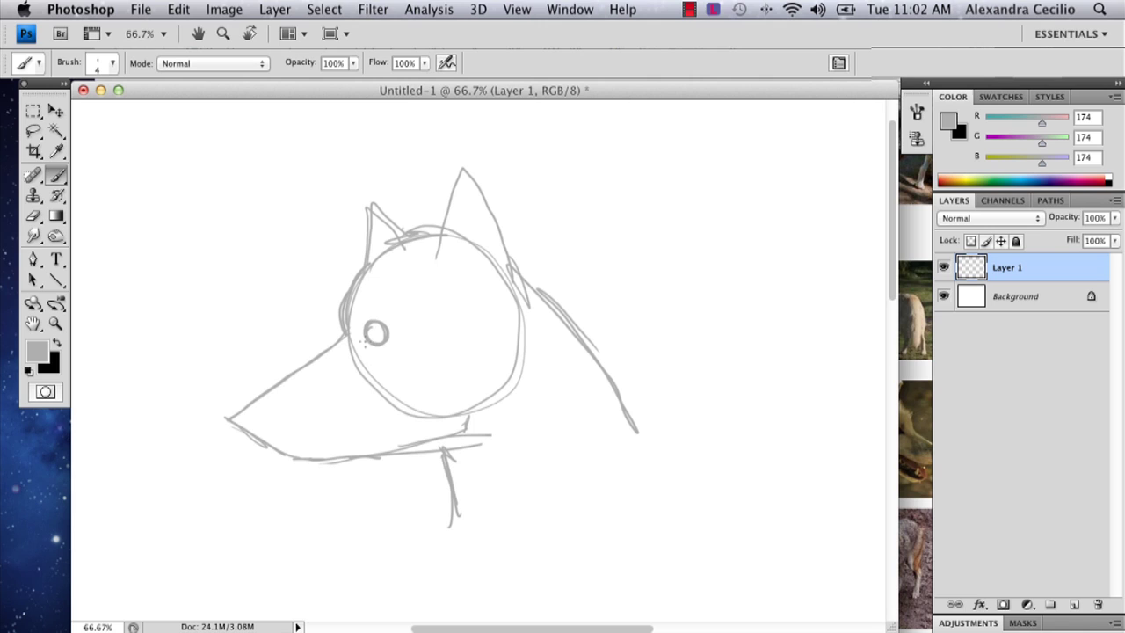
pyautogui.moveTo(390, 327); pyautogui.dragTo(369, 347)
pyautogui.moveTo(251, 424)
pyautogui.mouseDown()
pyautogui.moveTo(261, 421)
pyautogui.moveTo(244, 409)
pyautogui.mouseUp()
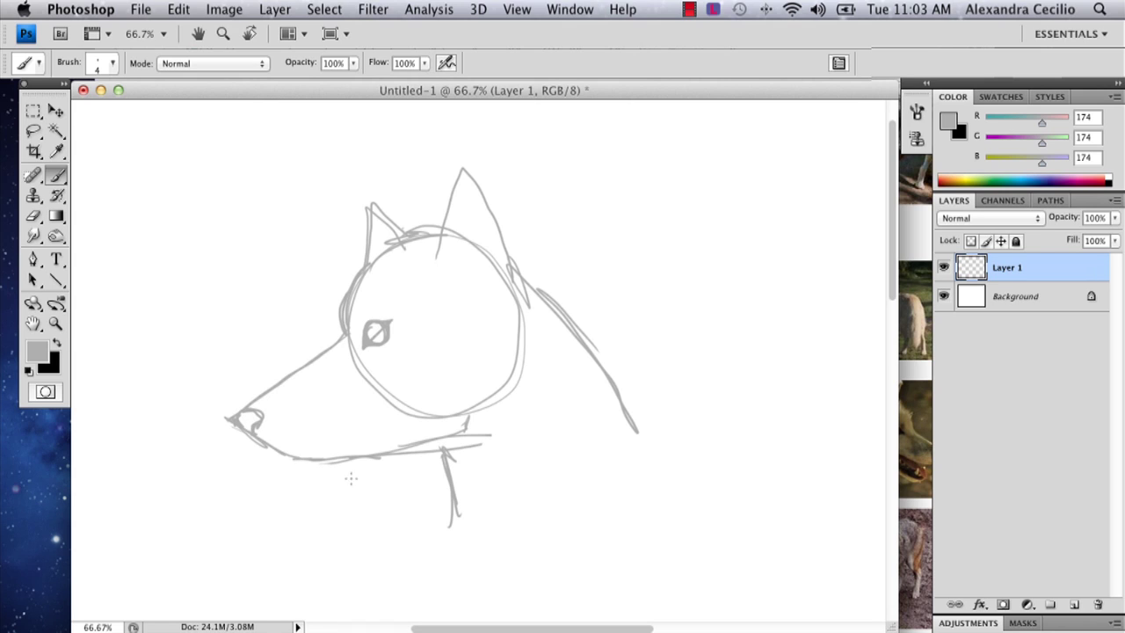
# Step: Redraw the lower jaw, erase its excess part, and sketch the chin below the nose
pyautogui.moveTo(277, 454)
pyautogui.mouseDown()
pyautogui.moveTo(349, 437)
pyautogui.moveTo(327, 440)
pyautogui.mouseUp()
pyautogui.click(34, 215)
pyautogui.moveTo(331, 477); pyautogui.dragTo(322, 484)
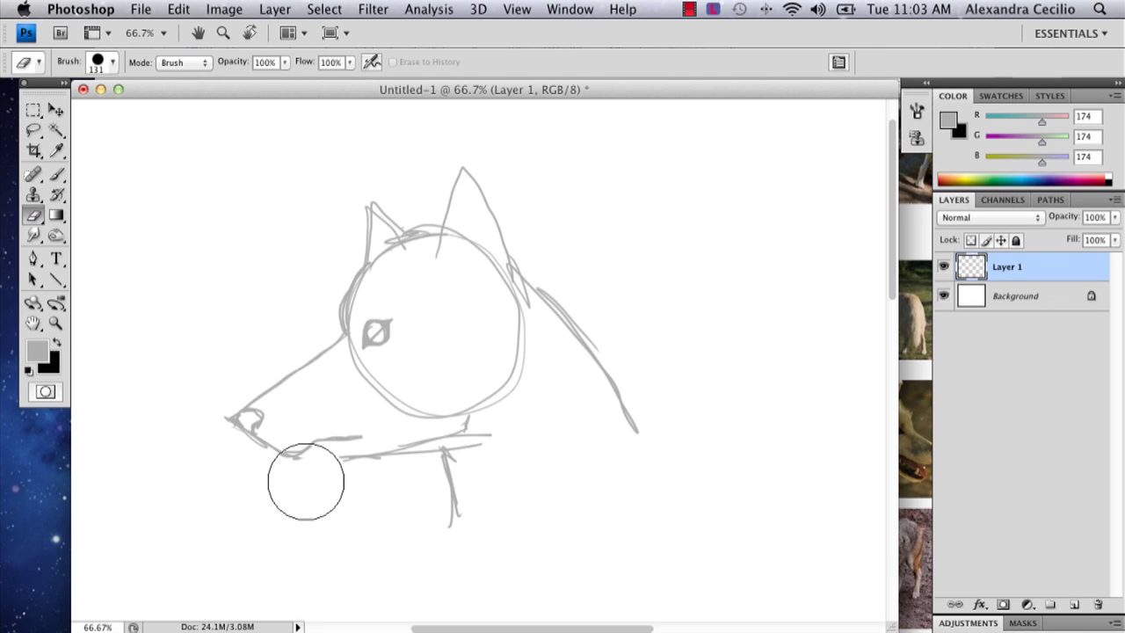
pyautogui.click(58, 175)
pyautogui.moveTo(308, 451); pyautogui.dragTo(352, 459)
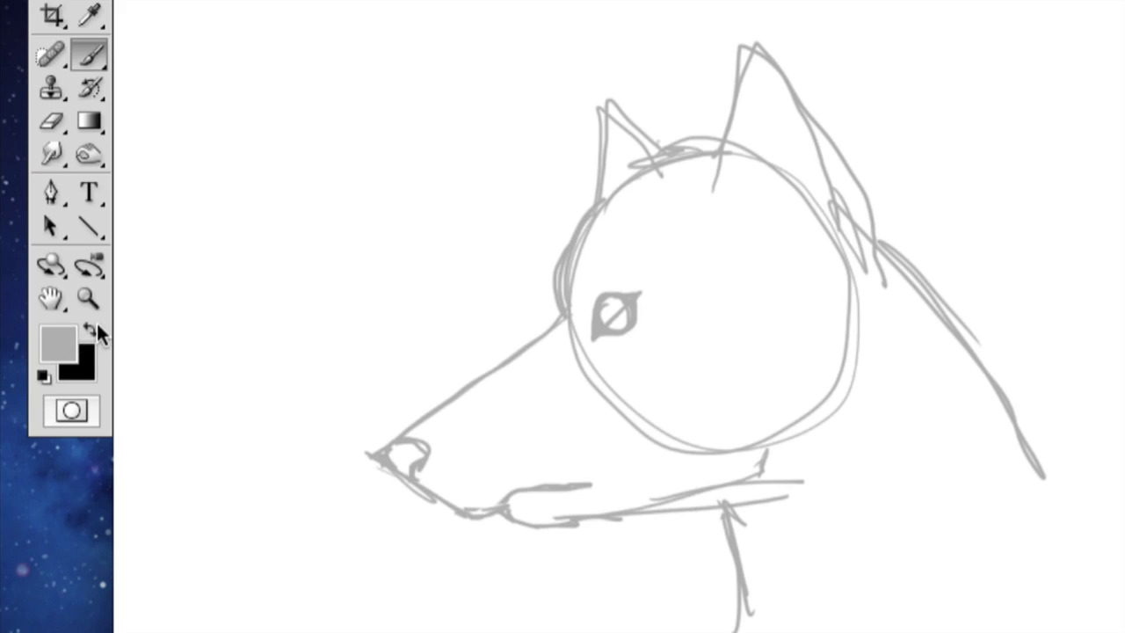
# Step: Swap to a black foreground colour and add a new Layer 2 above the sketch
pyautogui.click(94, 328)
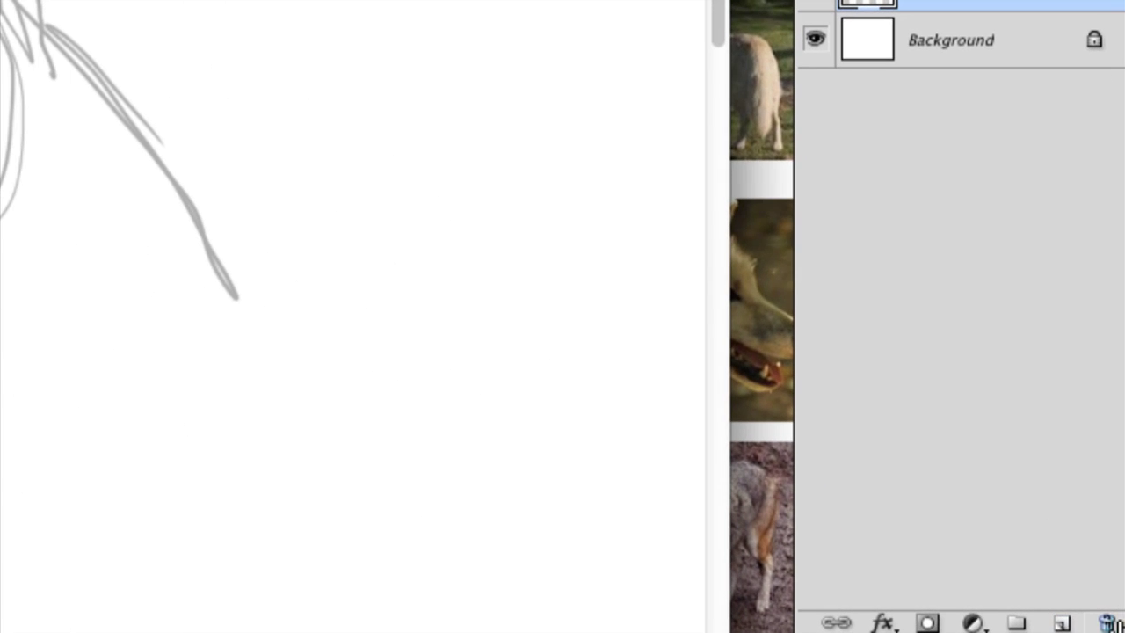
pyautogui.click(1063, 622)
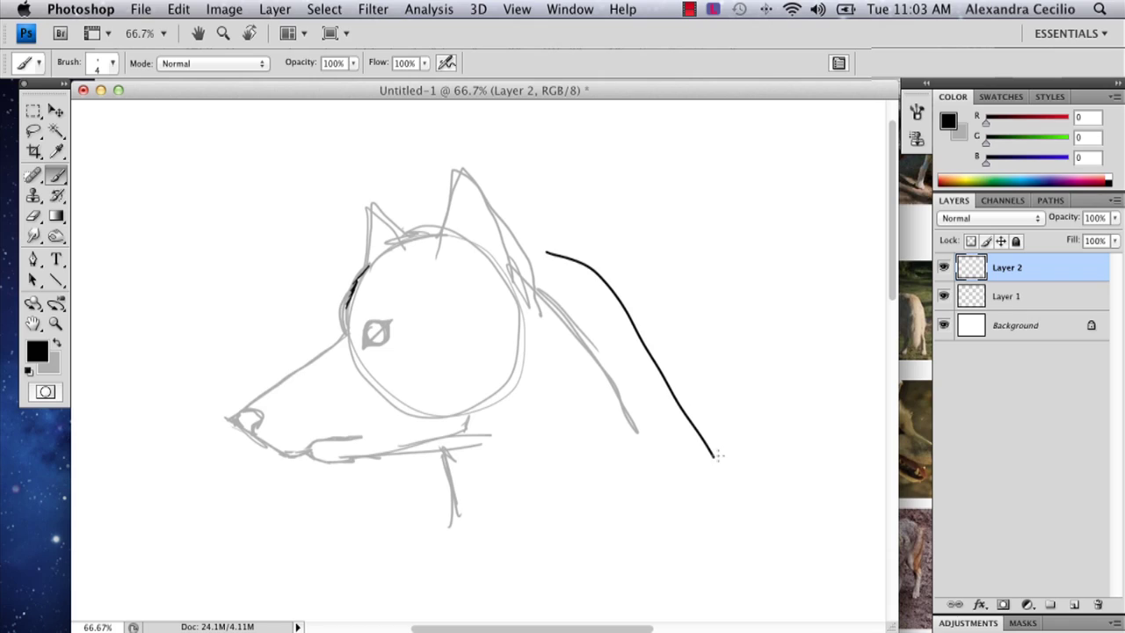
# Step: Ink the top of the snout, around the nose, and the lower jaw in black
pyautogui.press('super+z')
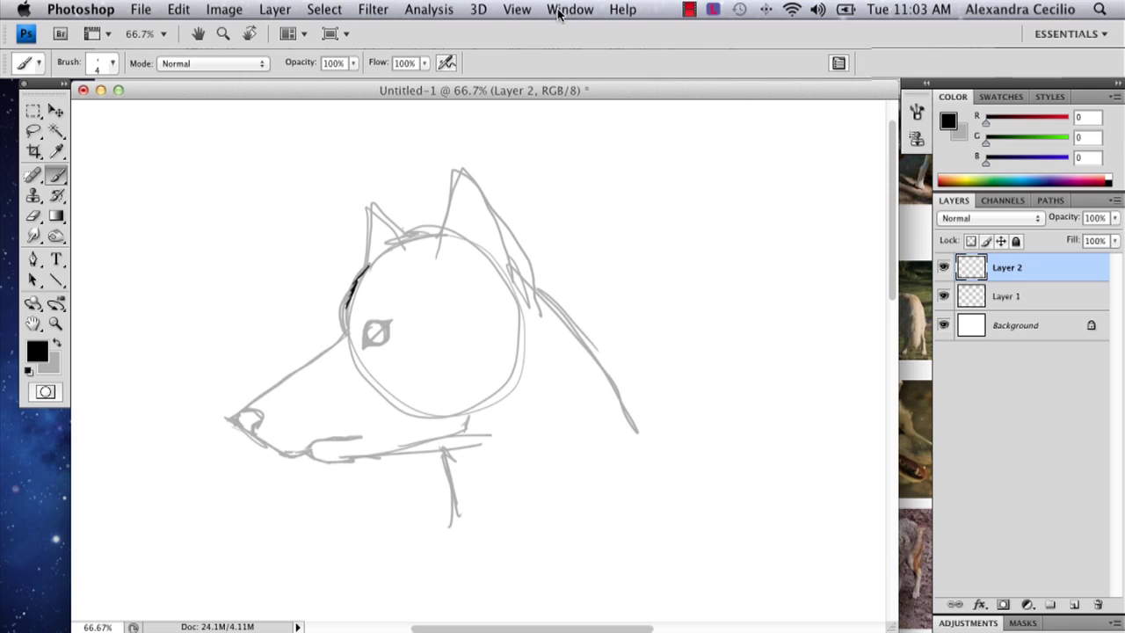
pyautogui.click(916, 113)
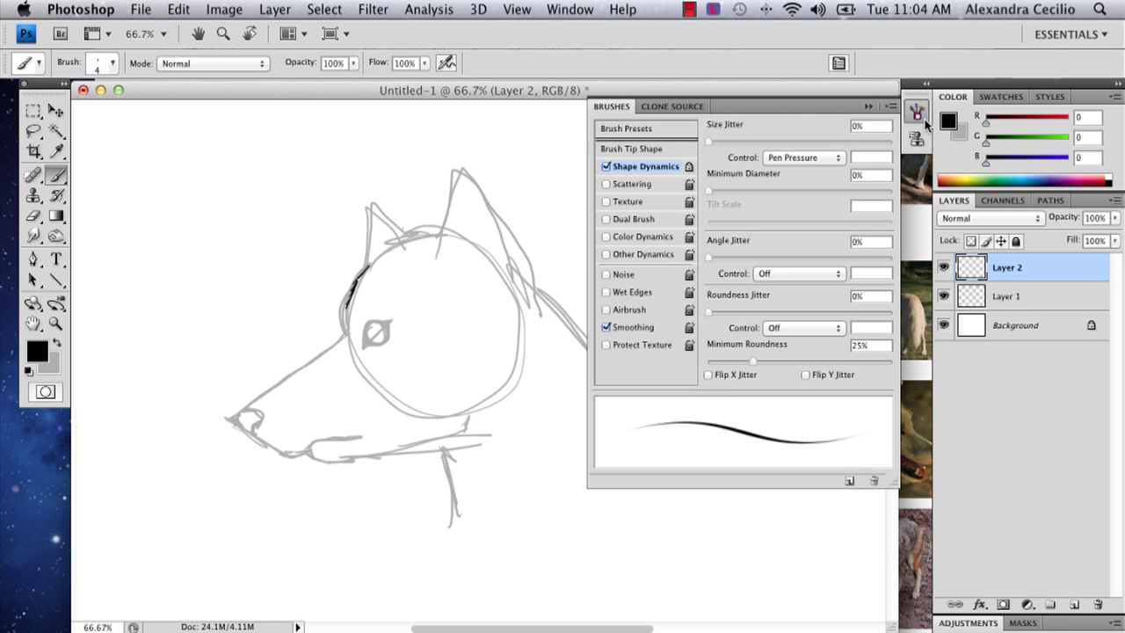
pyautogui.click(917, 113)
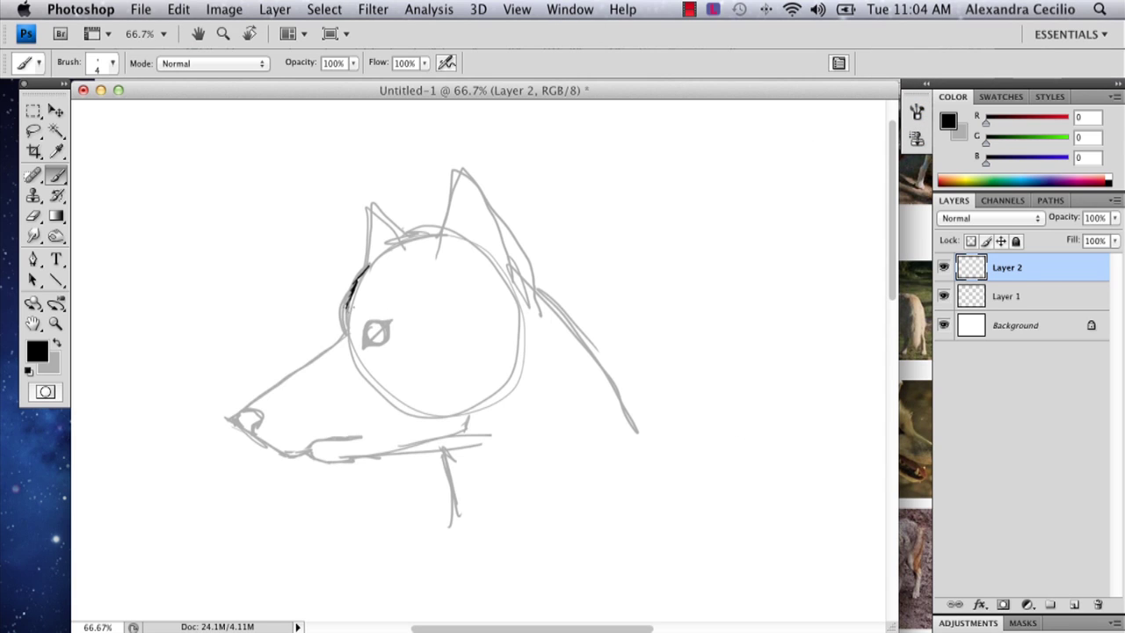
pyautogui.moveTo(347, 305)
pyautogui.mouseDown()
pyautogui.moveTo(335, 337)
pyautogui.moveTo(281, 378)
pyautogui.mouseUp()
pyautogui.press('super+z')
pyautogui.moveTo(336, 335)
pyautogui.mouseDown()
pyautogui.moveTo(239, 409)
pyautogui.moveTo(246, 431)
pyautogui.mouseUp()
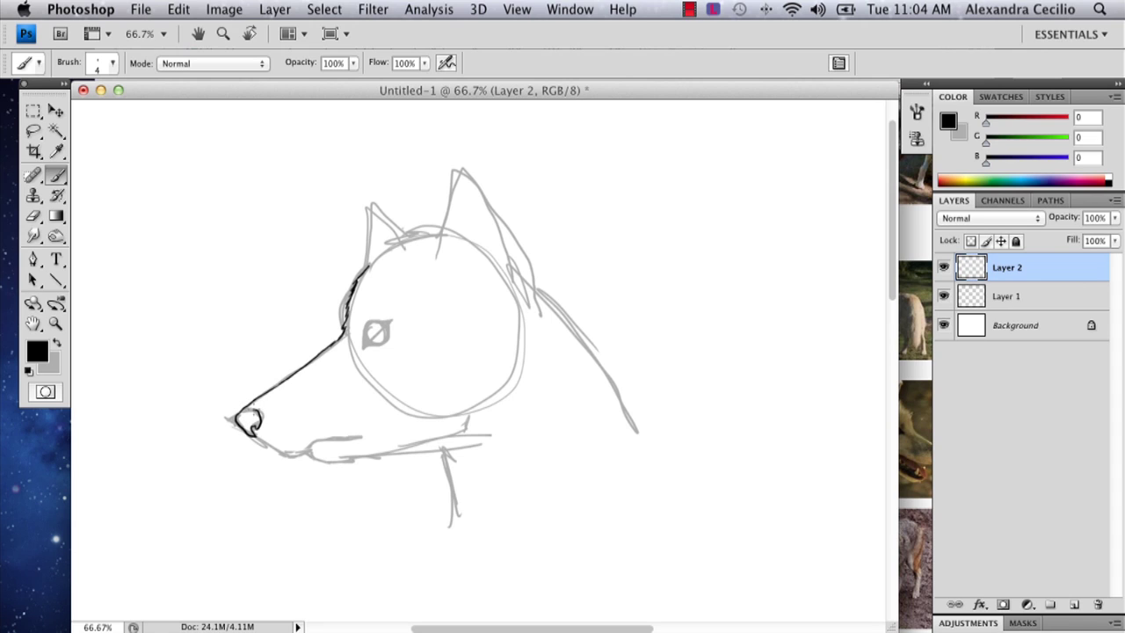
pyautogui.moveTo(253, 436)
pyautogui.mouseDown()
pyautogui.moveTo(294, 458)
pyautogui.moveTo(313, 446)
pyautogui.mouseUp()
pyautogui.moveTo(302, 457)
pyautogui.mouseDown()
pyautogui.moveTo(345, 459)
pyautogui.moveTo(347, 470)
pyautogui.moveTo(427, 455)
pyautogui.moveTo(444, 479)
pyautogui.moveTo(449, 529)
pyautogui.mouseUp()
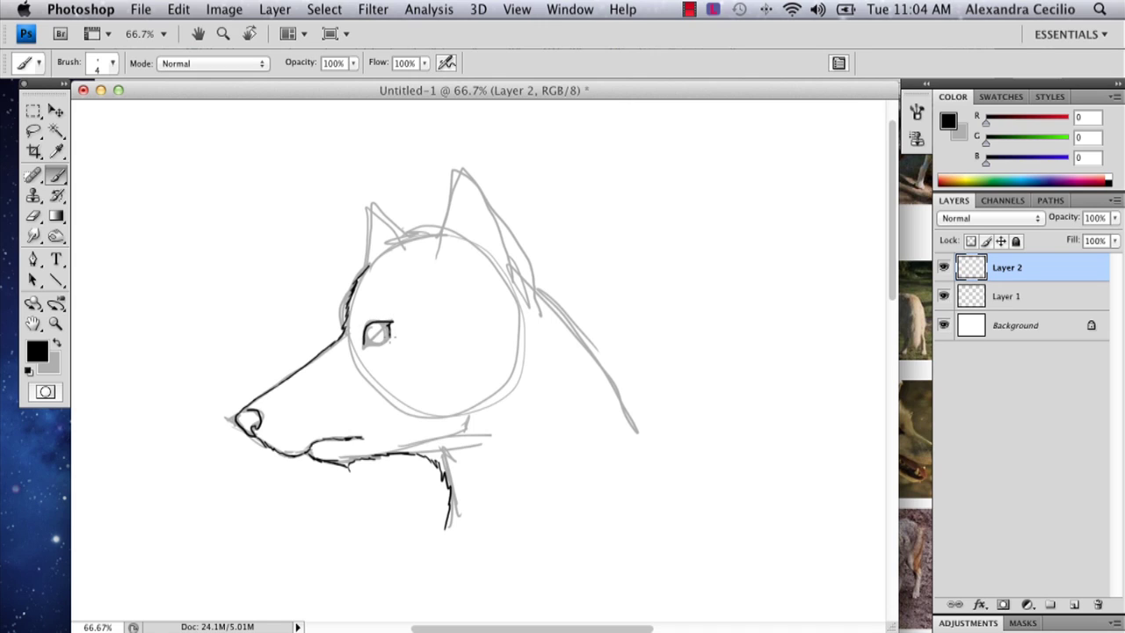
# Step: Ink a circle around the eye with a dark pupil inside
pyautogui.press('super+z')
pyautogui.moveTo(369, 348)
pyautogui.mouseDown()
pyautogui.moveTo(388, 324)
pyautogui.moveTo(367, 323)
pyautogui.moveTo(376, 349)
pyautogui.moveTo(386, 327)
pyautogui.mouseUp()
pyautogui.moveTo(376, 333); pyautogui.dragTo(373, 330)
# Step: Ink both ears with jagged bases, the furry back of the neck, and fur under the jaw
pyautogui.press('z')
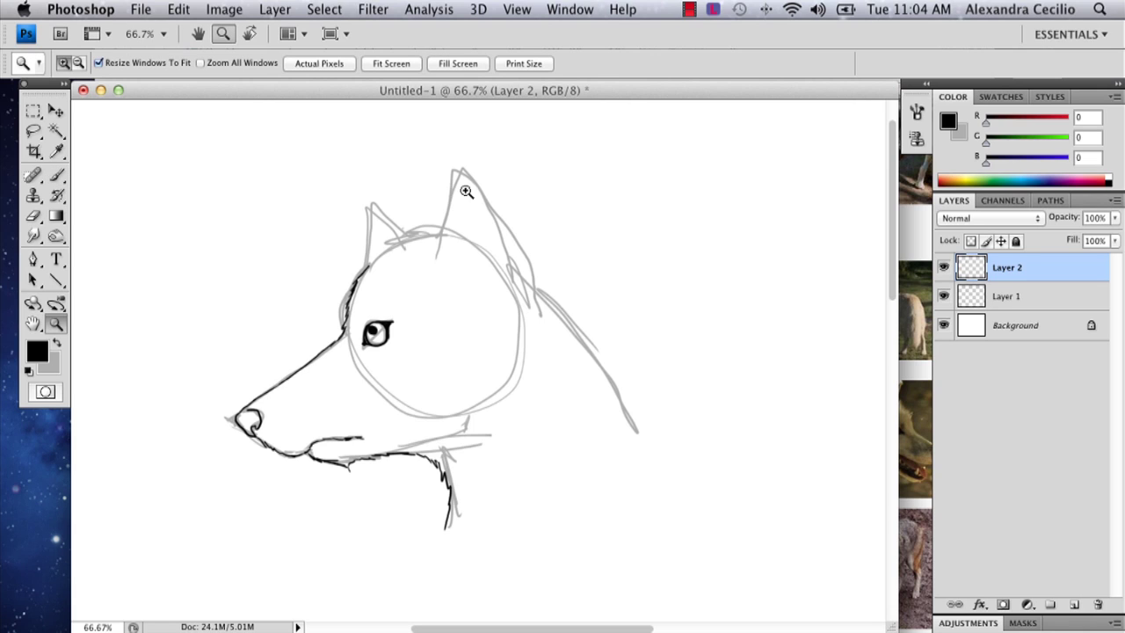
pyautogui.click(55, 175)
pyautogui.moveTo(414, 234)
pyautogui.mouseDown()
pyautogui.moveTo(343, 173)
pyautogui.moveTo(360, 276)
pyautogui.mouseUp()
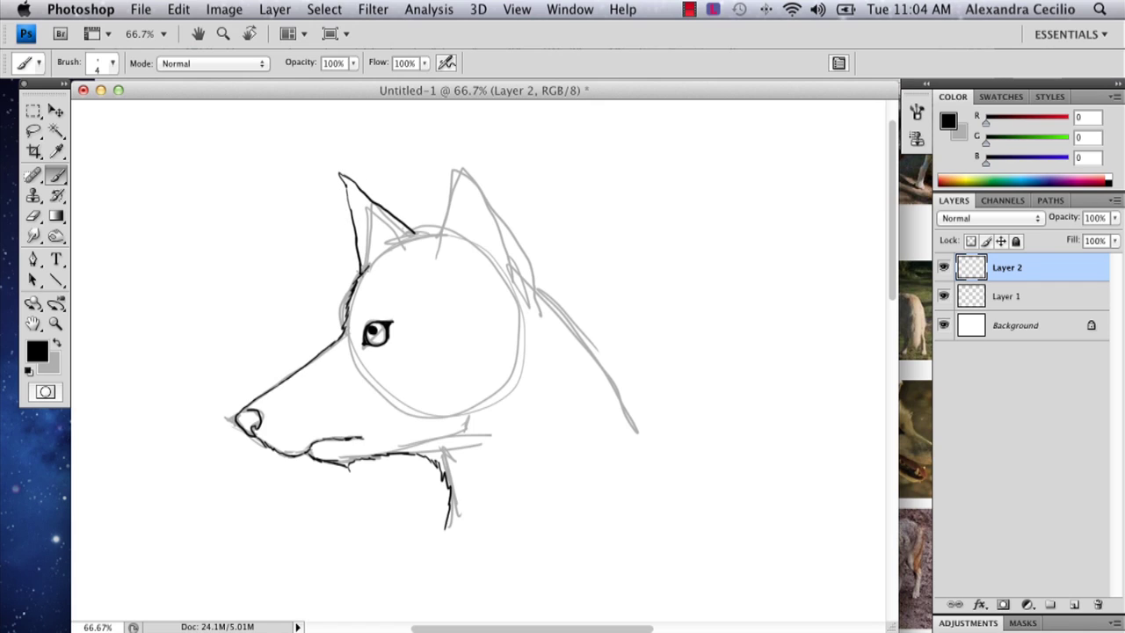
pyautogui.moveTo(435, 261)
pyautogui.mouseDown()
pyautogui.moveTo(425, 180)
pyautogui.moveTo(450, 176)
pyautogui.moveTo(513, 228)
pyautogui.moveTo(540, 282)
pyautogui.mouseUp()
pyautogui.moveTo(455, 265); pyautogui.dragTo(439, 213)
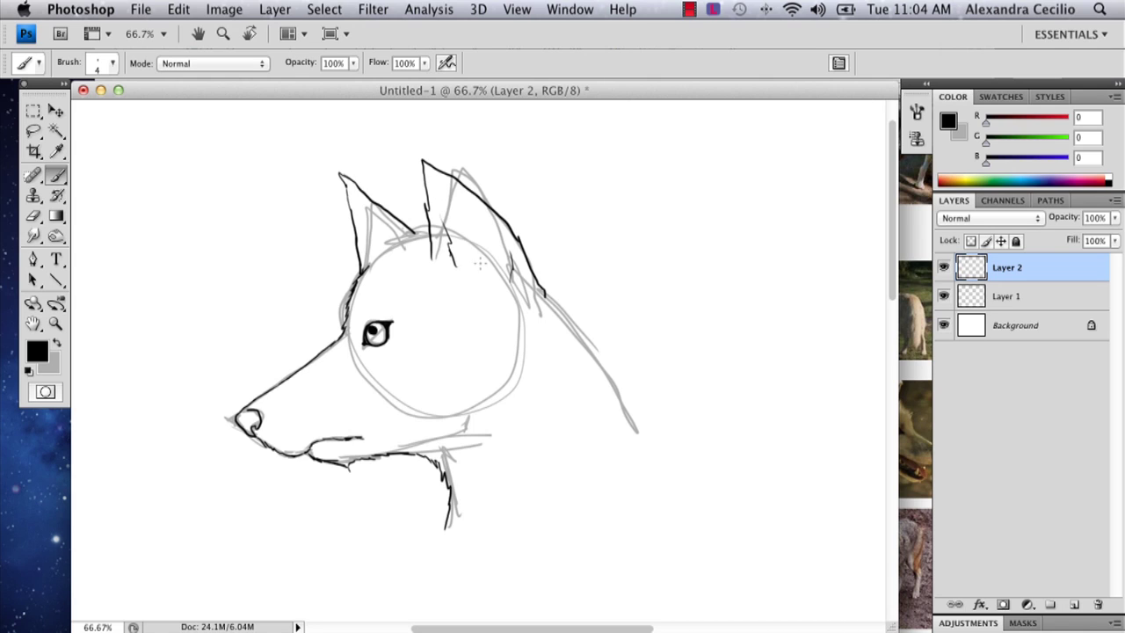
pyautogui.moveTo(430, 225); pyautogui.dragTo(395, 235)
pyautogui.moveTo(546, 280)
pyautogui.mouseDown()
pyautogui.moveTo(701, 413)
pyautogui.moveTo(761, 446)
pyautogui.mouseUp()
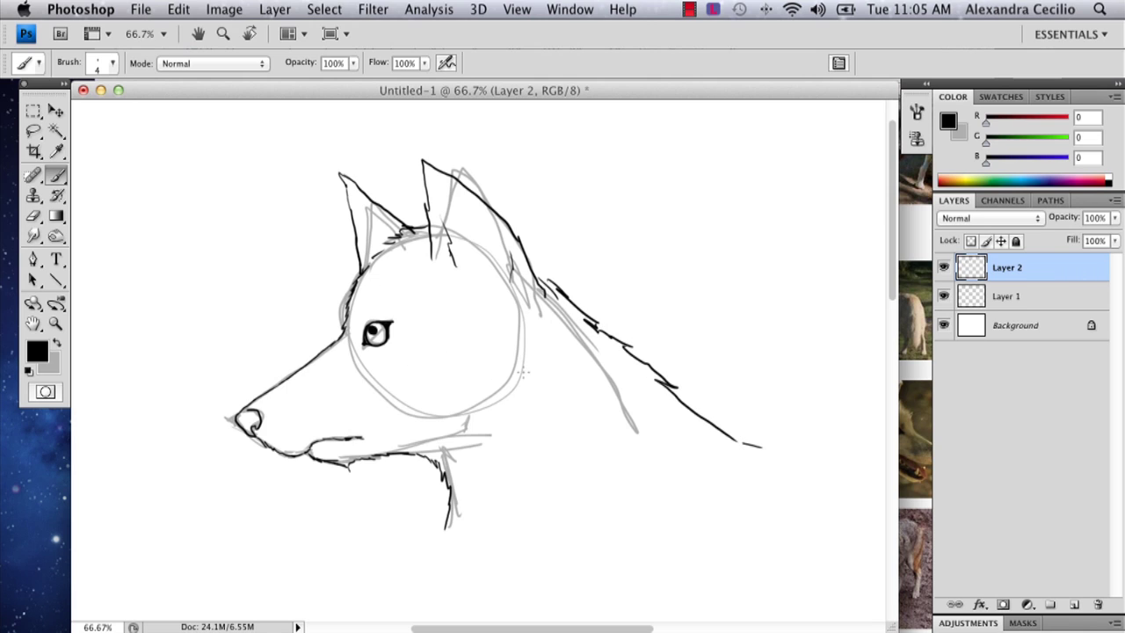
pyautogui.moveTo(450, 451)
pyautogui.mouseDown()
pyautogui.moveTo(520, 431)
pyautogui.moveTo(518, 409)
pyautogui.moveTo(546, 397)
pyautogui.moveTo(524, 348)
pyautogui.mouseUp()
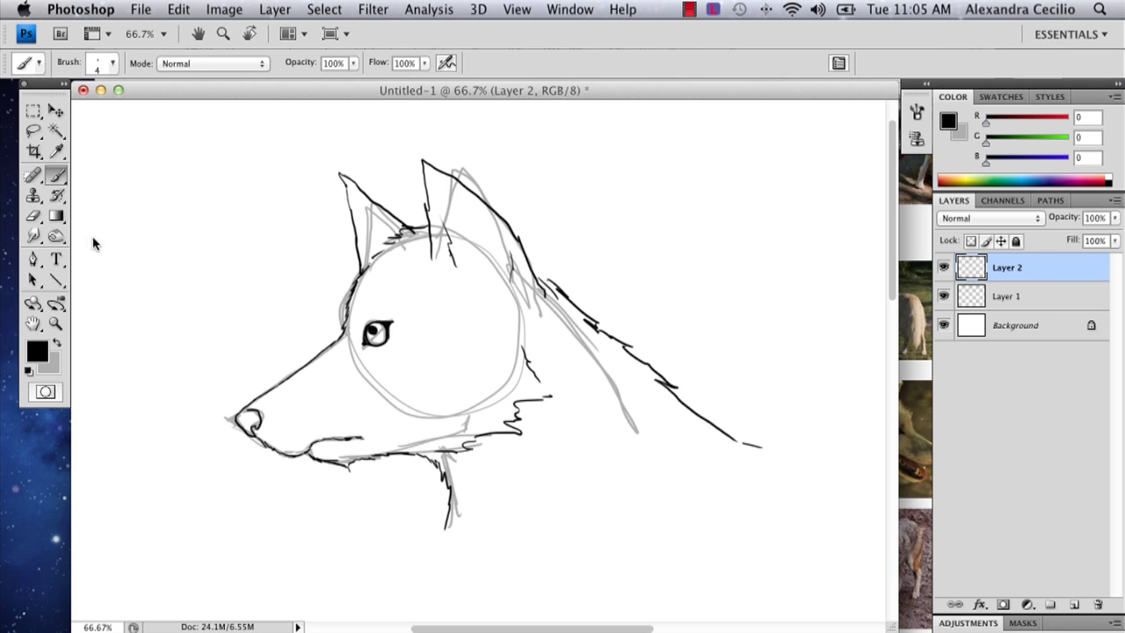
# Step: Set the tip size to 22 px and fill the nose solid black
pyautogui.click(34, 216)
pyautogui.click(112, 62)
pyautogui.moveTo(248, 416); pyautogui.dragTo(245, 422)
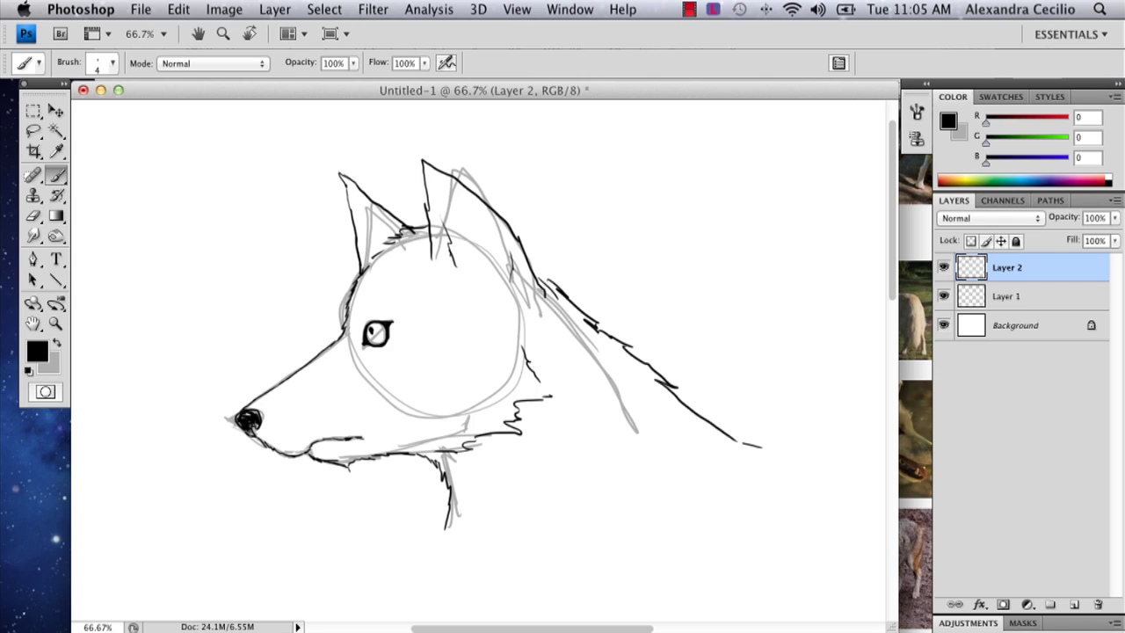
# Step: Dot whisker spots on the muzzle and hide the grey Layer 1 sketch
pyautogui.click(291, 430)
pyautogui.click(266, 433)
pyautogui.click(275, 424)
pyautogui.moveTo(279, 414); pyautogui.dragTo(311, 393)
pyautogui.click(943, 296)
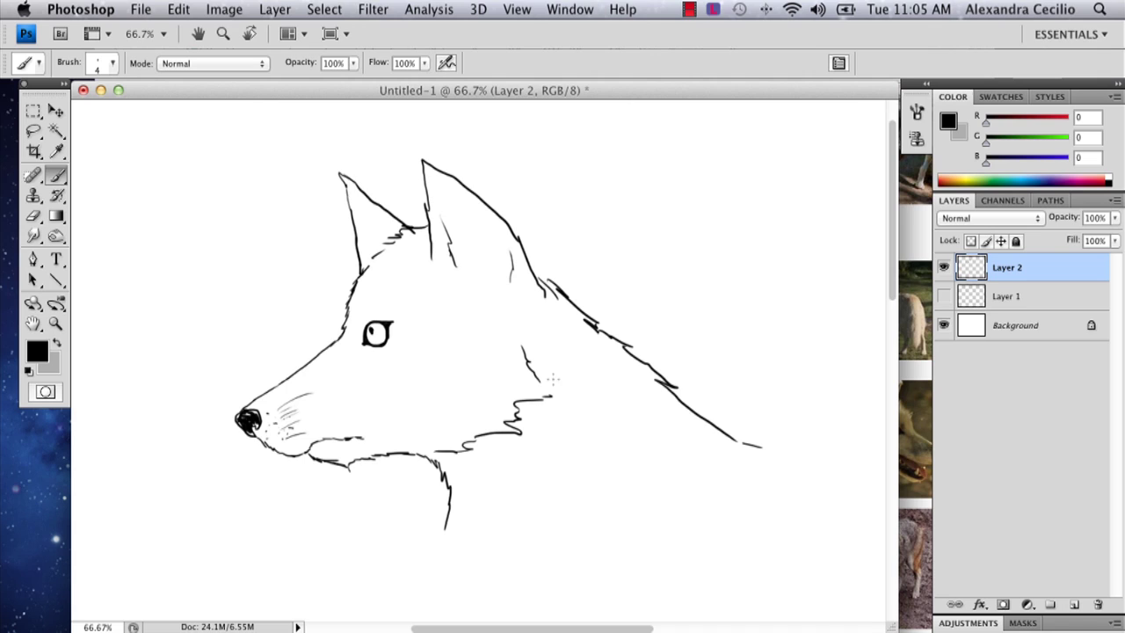
# Step: Brush short fur strokes across the neck and lower neck, plus one inside the right ear
pyautogui.moveTo(620, 420); pyautogui.dragTo(679, 445)
pyautogui.moveTo(642, 453); pyautogui.dragTo(677, 518)
pyautogui.moveTo(587, 499)
pyautogui.mouseDown()
pyautogui.moveTo(624, 511)
pyautogui.moveTo(556, 510)
pyautogui.mouseUp()
pyautogui.moveTo(492, 479)
pyautogui.mouseDown()
pyautogui.moveTo(526, 496)
pyautogui.moveTo(503, 513)
pyautogui.mouseUp()
pyautogui.moveTo(474, 512); pyautogui.dragTo(499, 528)
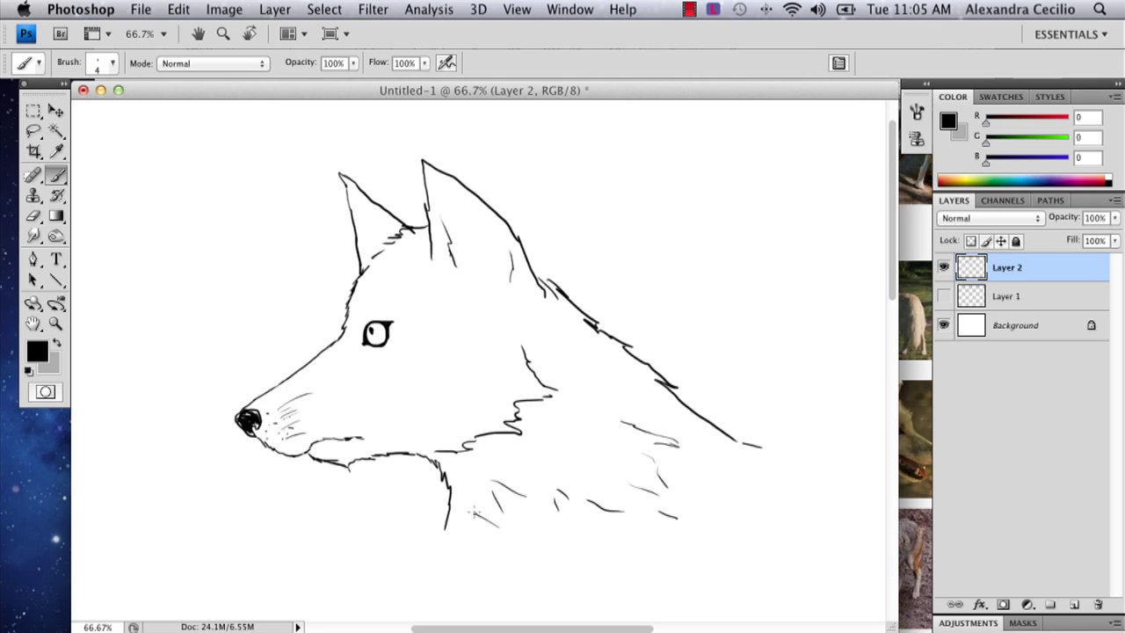
pyautogui.moveTo(569, 360); pyautogui.dragTo(594, 367)
pyautogui.moveTo(439, 175); pyautogui.dragTo(478, 211)
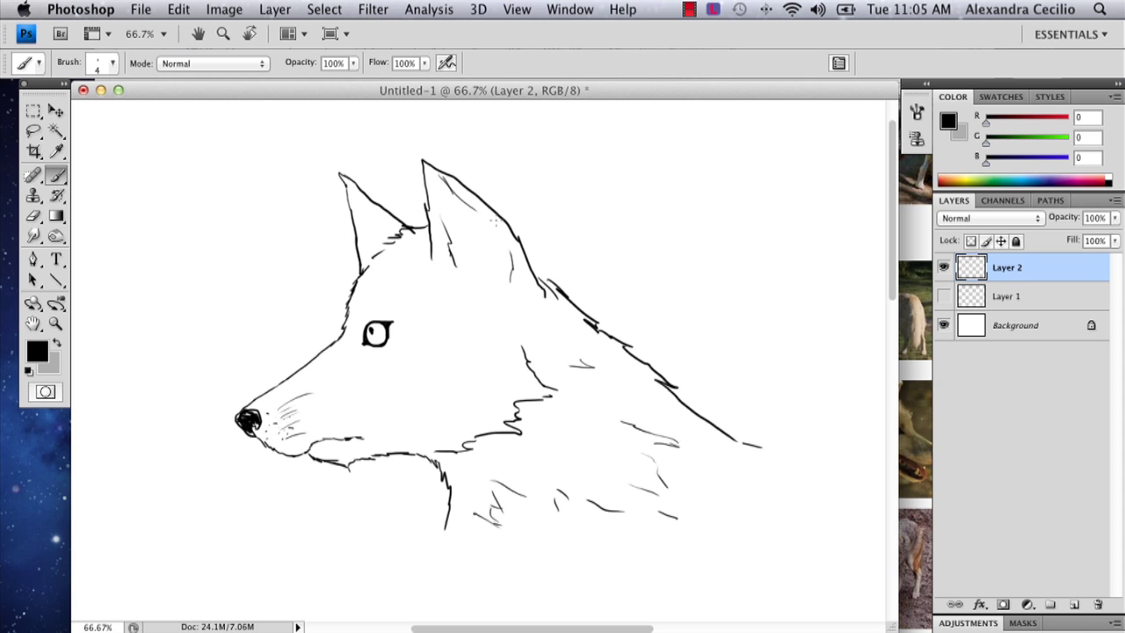